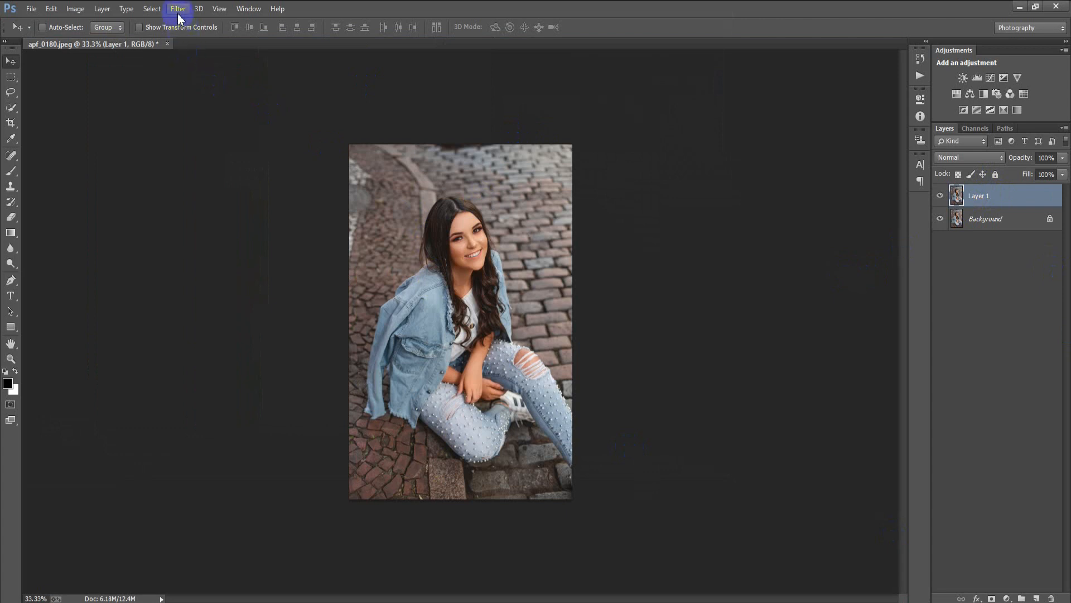
Open Layer 1 in the Camera Raw filter and warm the white balance with Temperature +8 and Tint +8
left_click(259, 94)
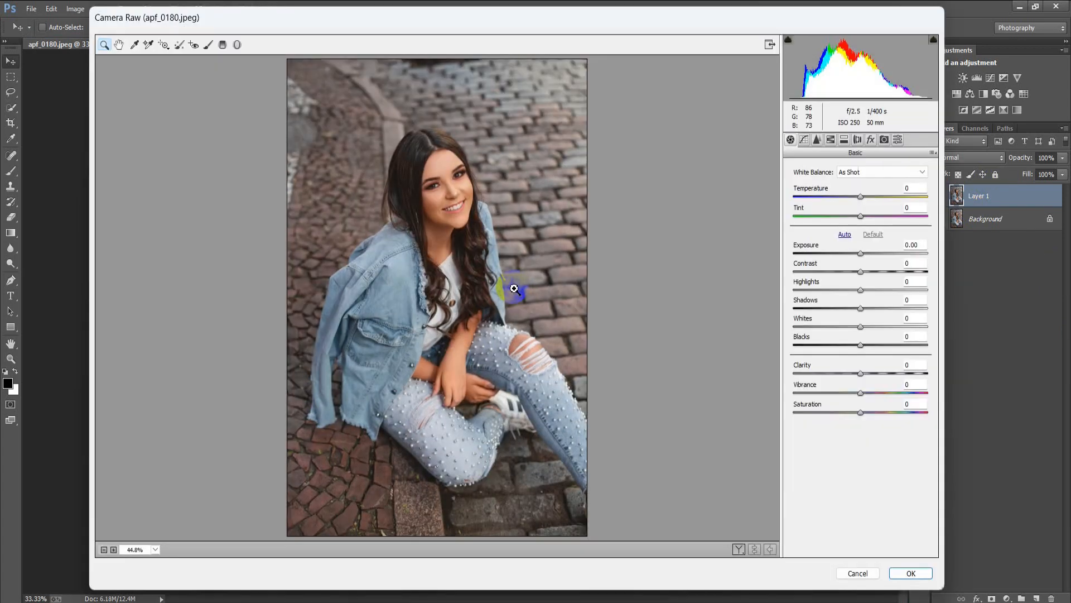
left_click(860, 196)
left_click_drag(860, 196, 865, 196)
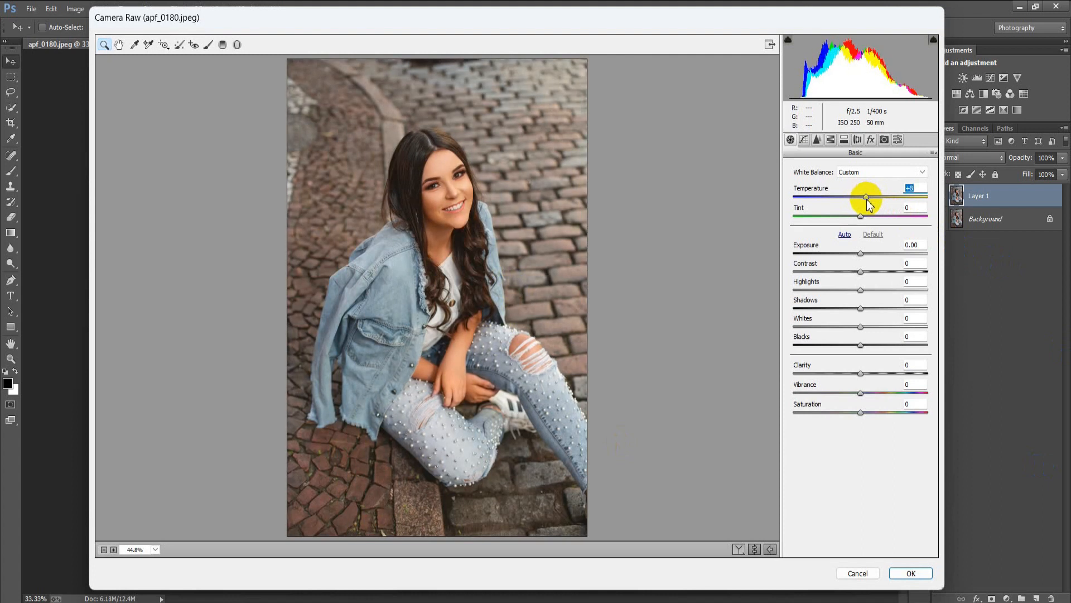
left_click_drag(863, 215, 868, 216)
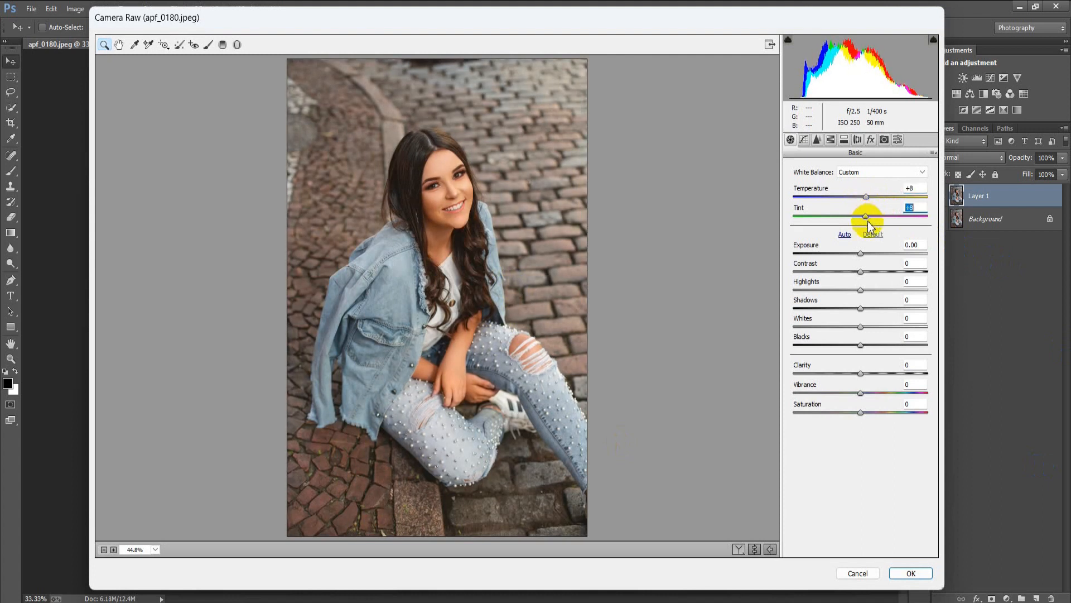
Set the basic tones to Exposure -0.30, Contrast +19, Highlights -56, Shadows +45, Whites -31 and Blacks -52
left_click_drag(861, 254, 874, 279)
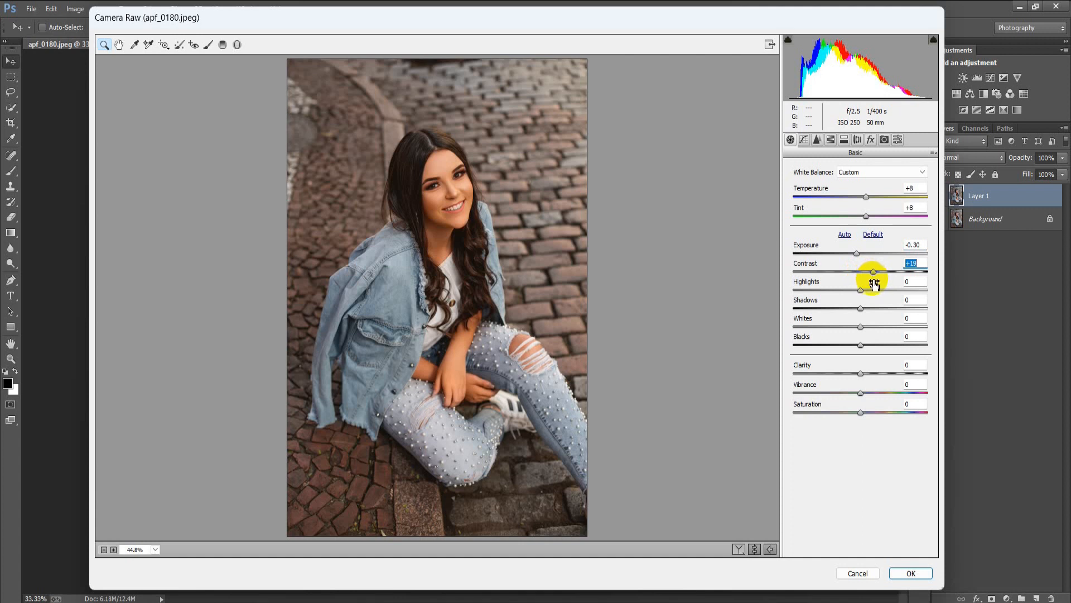
left_click_drag(851, 290, 825, 290)
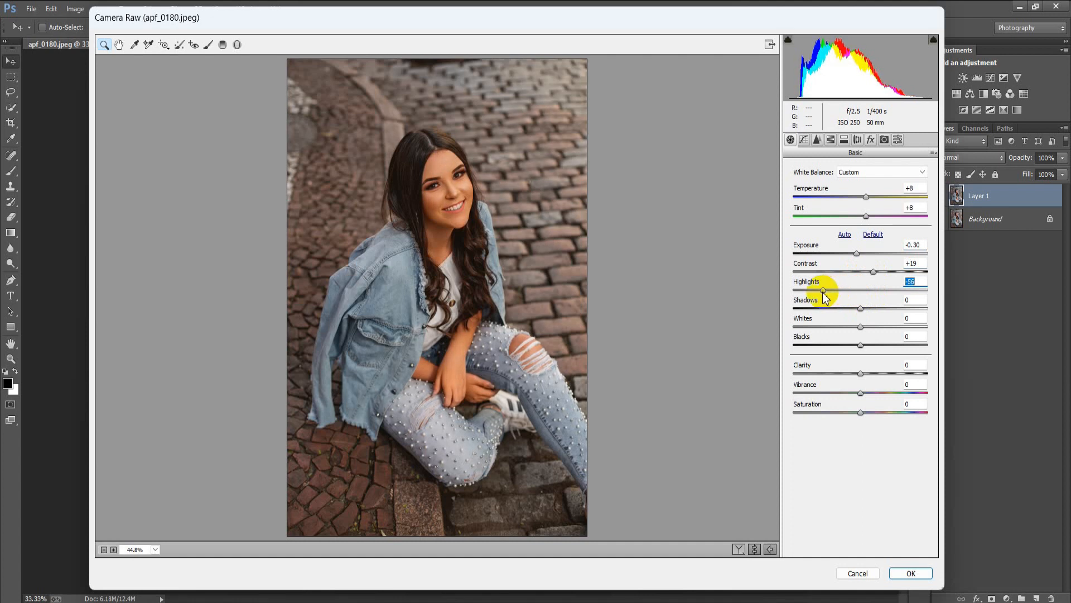
left_click_drag(861, 308, 892, 316)
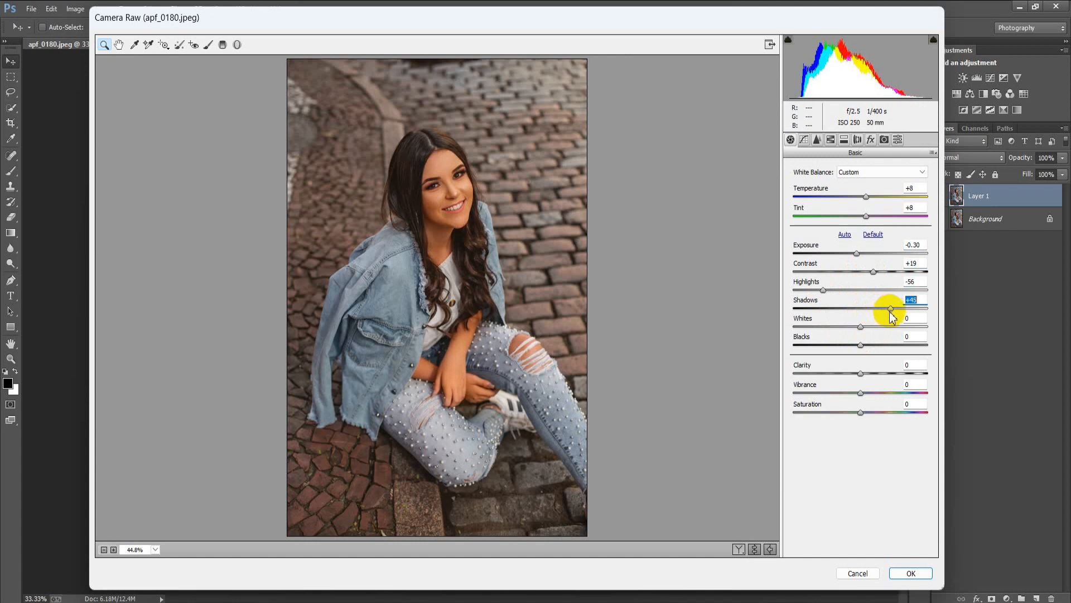
left_click_drag(859, 326, 842, 334)
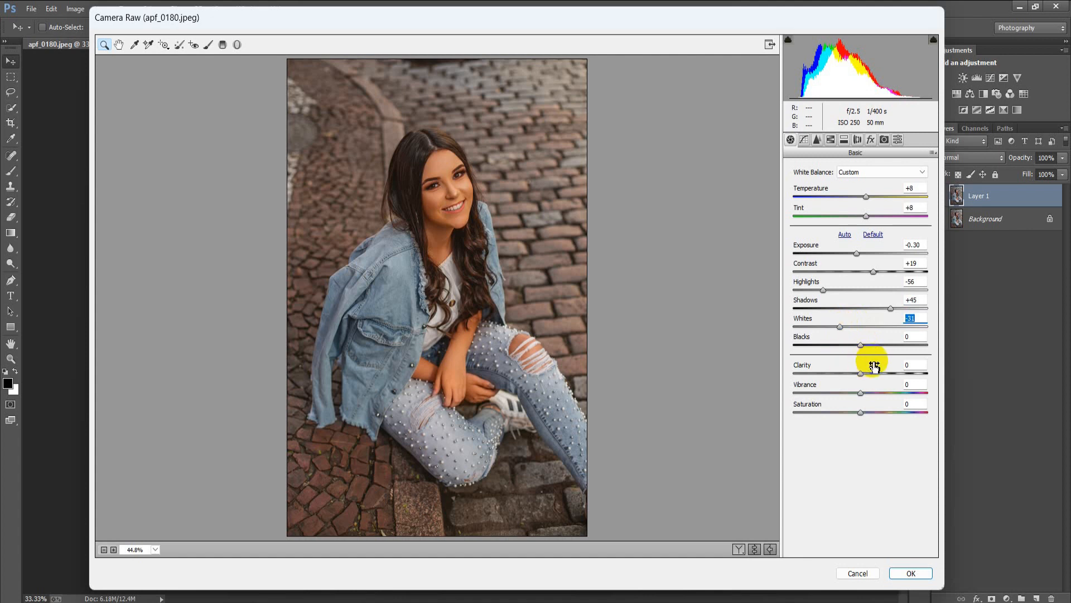
left_click_drag(859, 345, 826, 351)
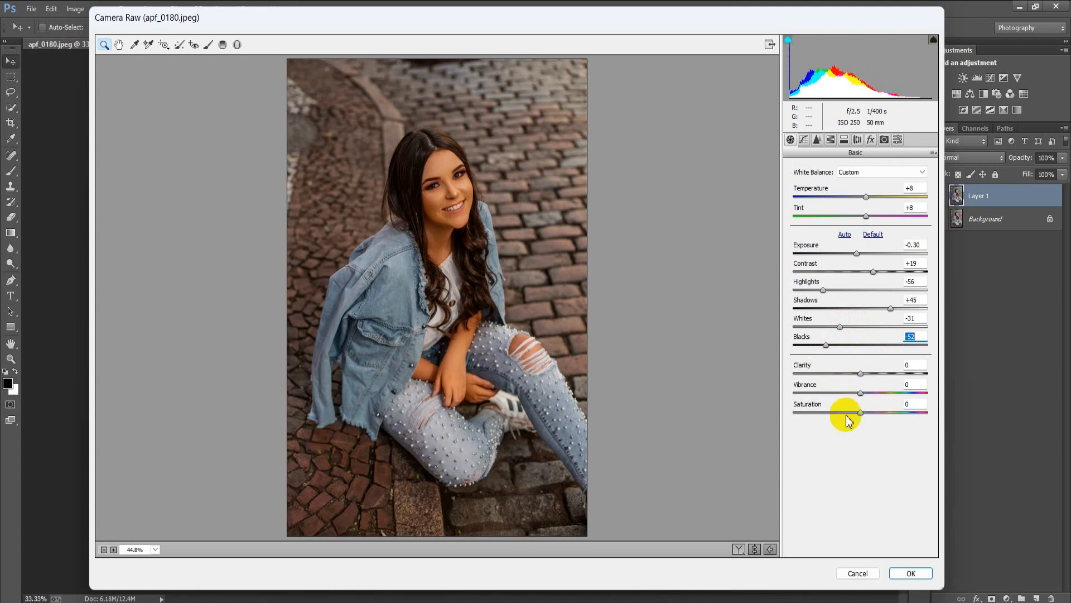
Set the basic Clarity to +12, Vibrance to +51 and Saturation to -14
left_click_drag(861, 374, 868, 376)
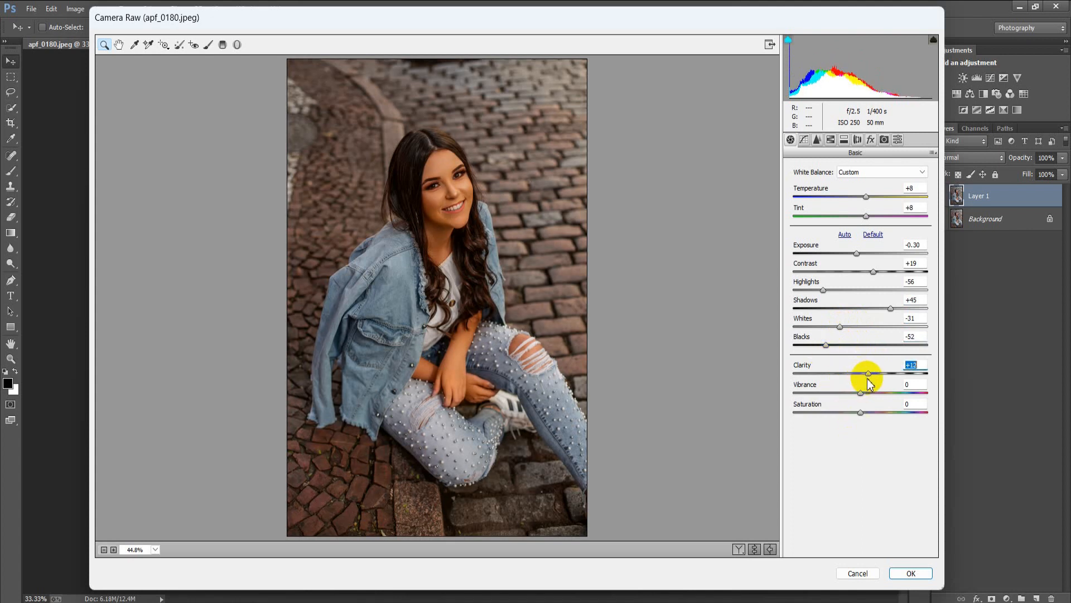
left_click_drag(860, 392, 891, 396)
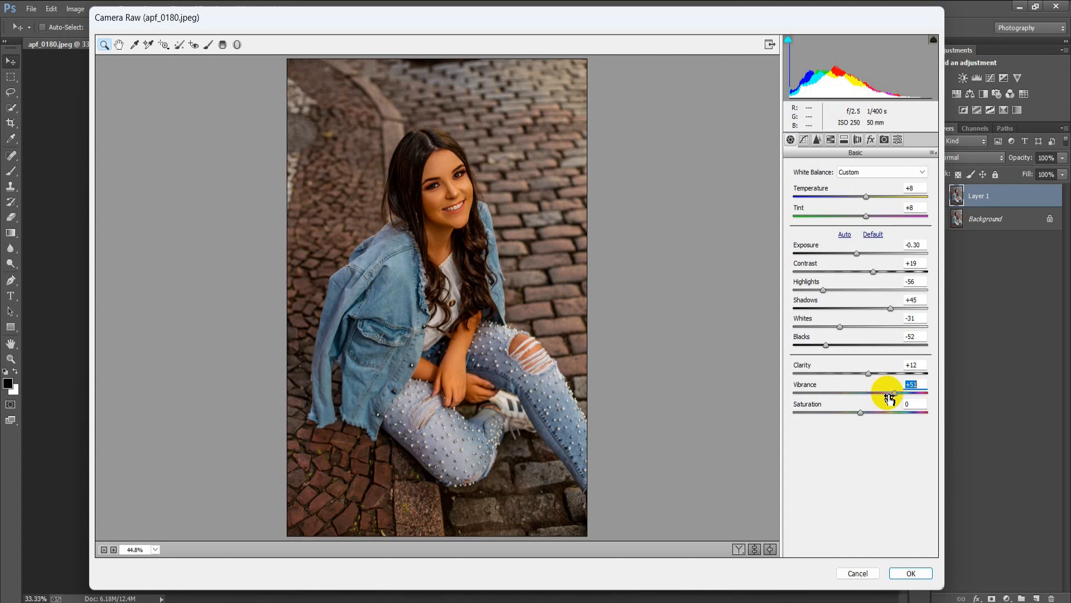
left_click(860, 413)
left_click_drag(859, 413, 851, 414)
left_click(915, 403)
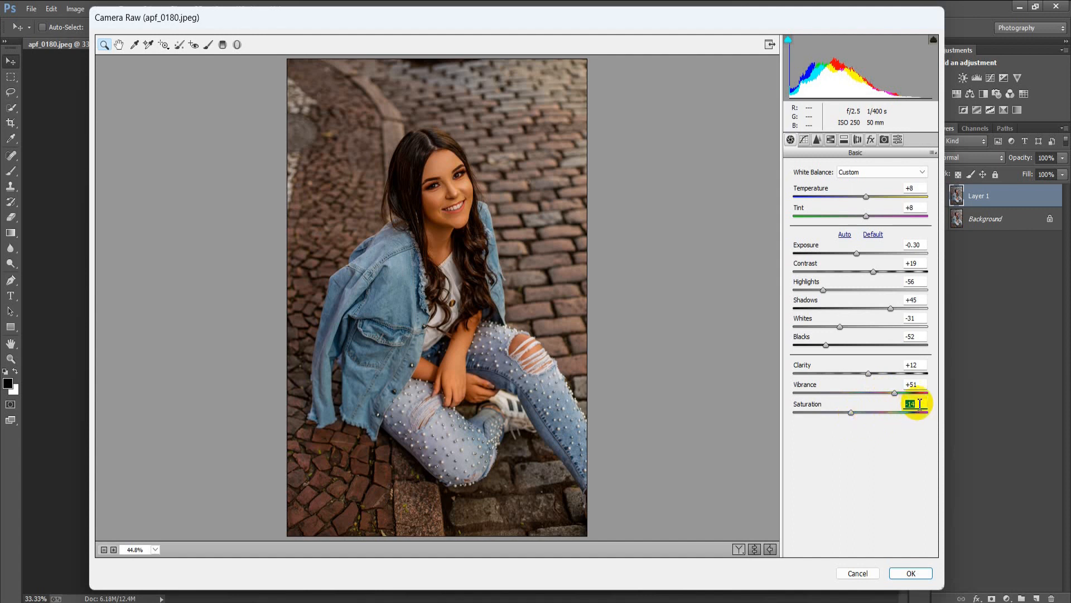
Shape a faded RGB point curve: raise the black point, add a shadow point at 55/63 and a highlight point at 203/181
left_click(804, 139)
left_click_drag(793, 368, 773, 354)
left_click_drag(817, 327, 821, 333)
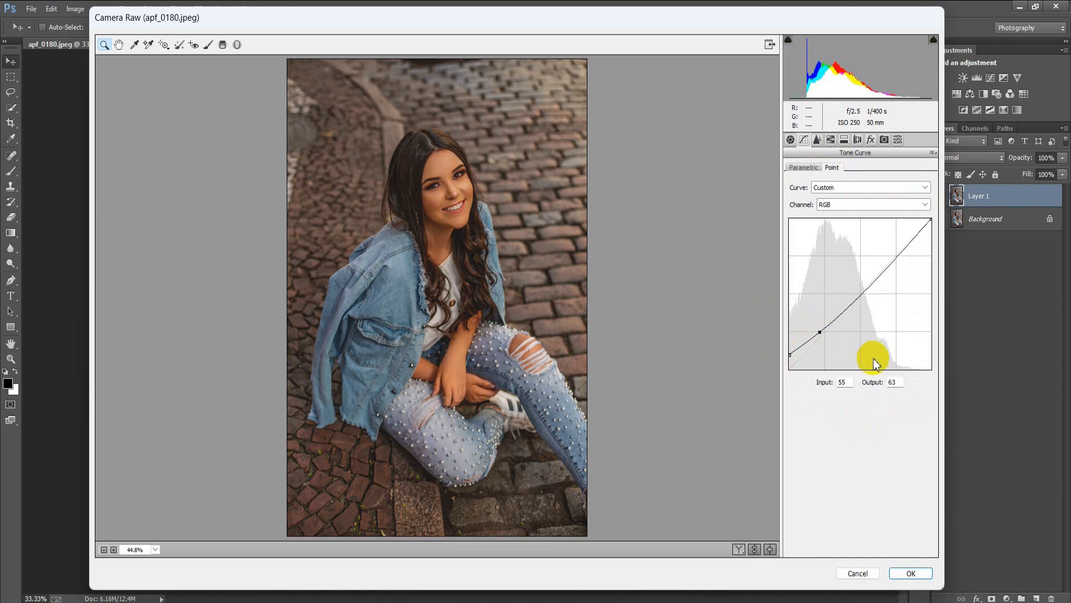
left_click_drag(893, 259, 901, 262)
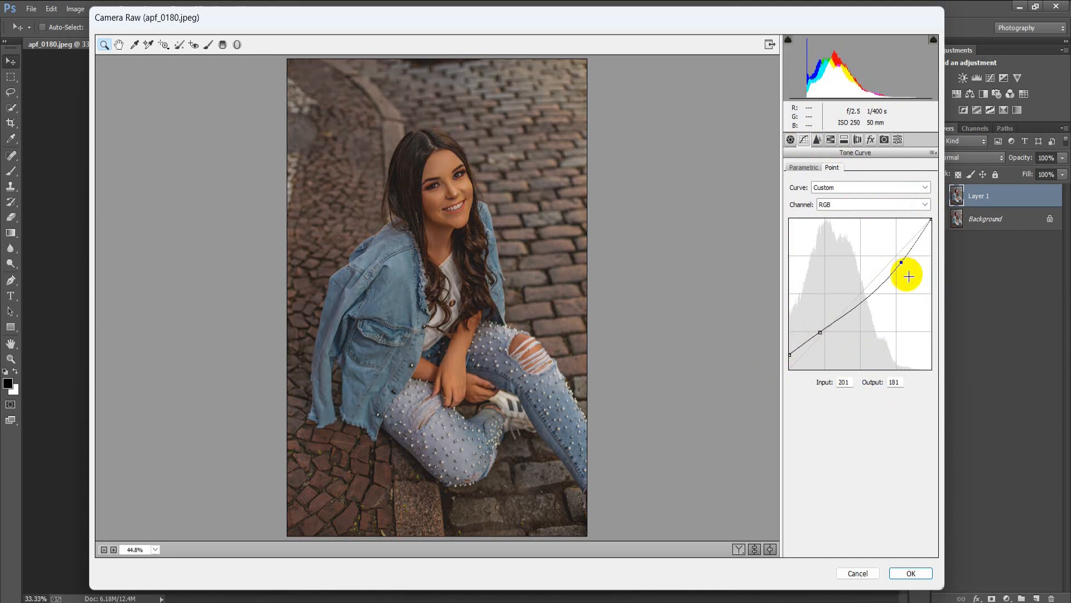
left_click_drag(788, 355, 789, 355)
left_click(903, 263)
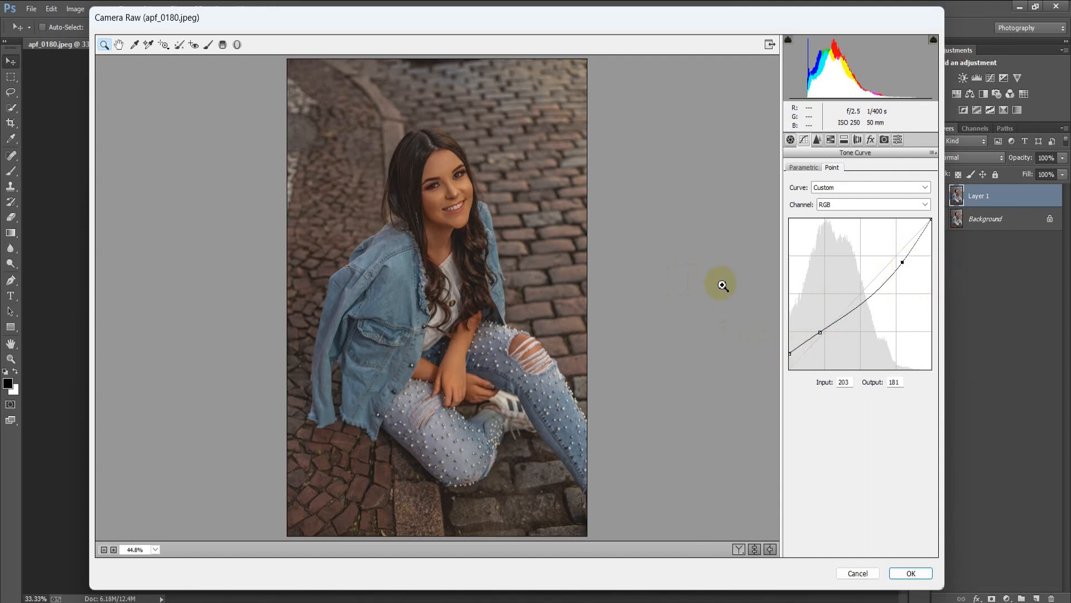
Sharpen the photo with an Amount of 28 and Masking of 76
left_click(817, 139)
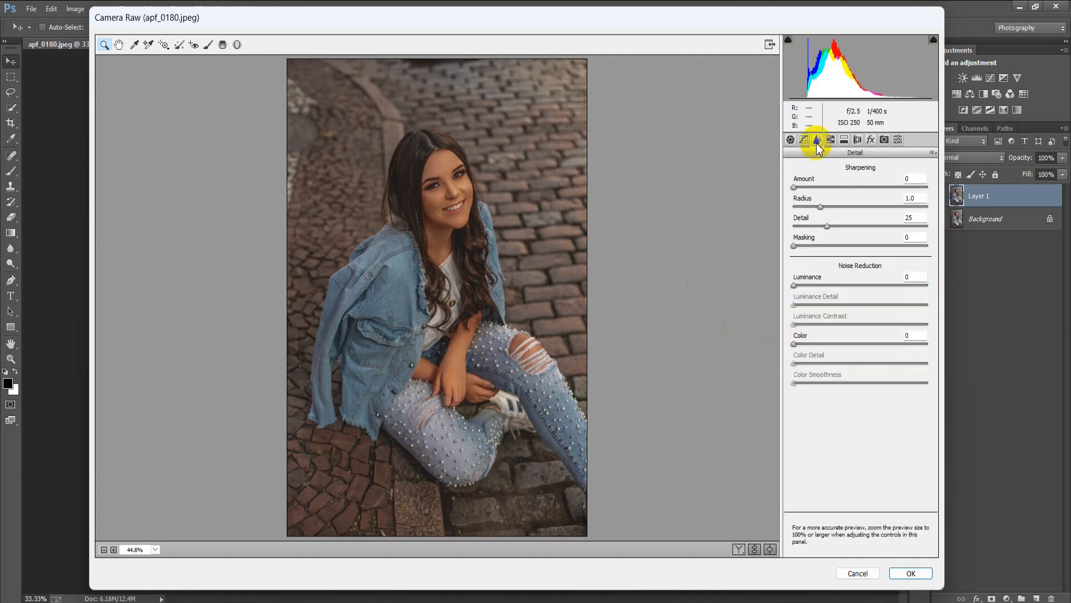
left_click_drag(793, 187, 817, 194)
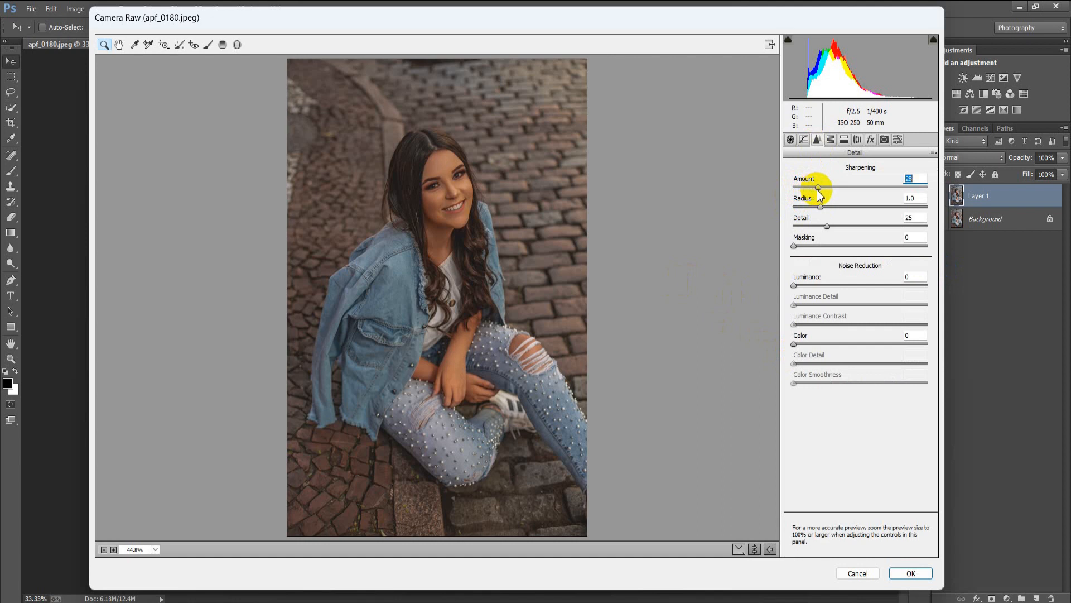
left_click_drag(794, 246, 865, 248)
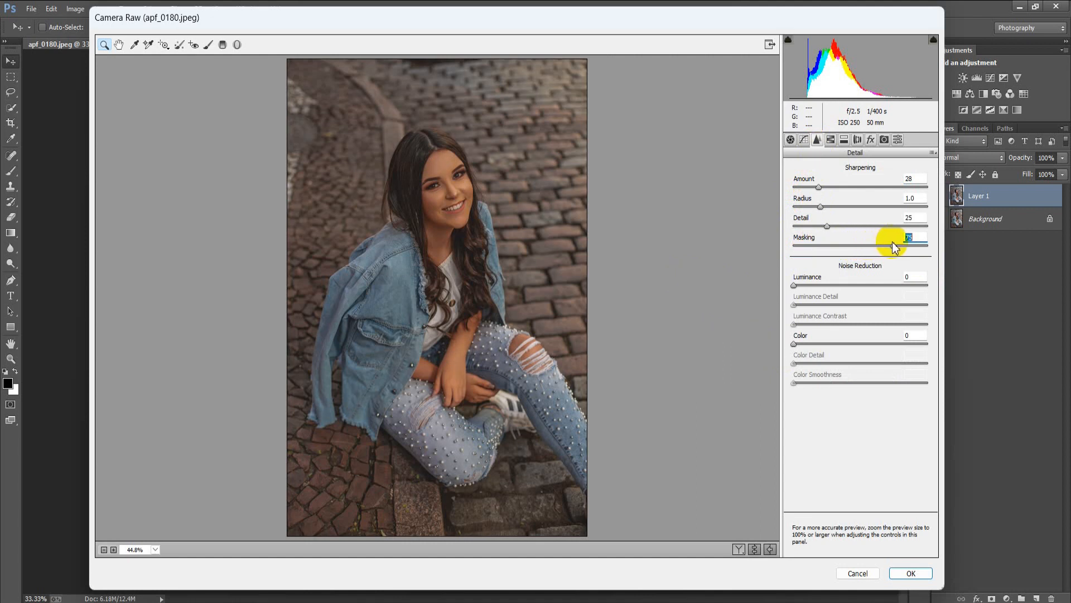
left_click_drag(893, 243, 896, 246)
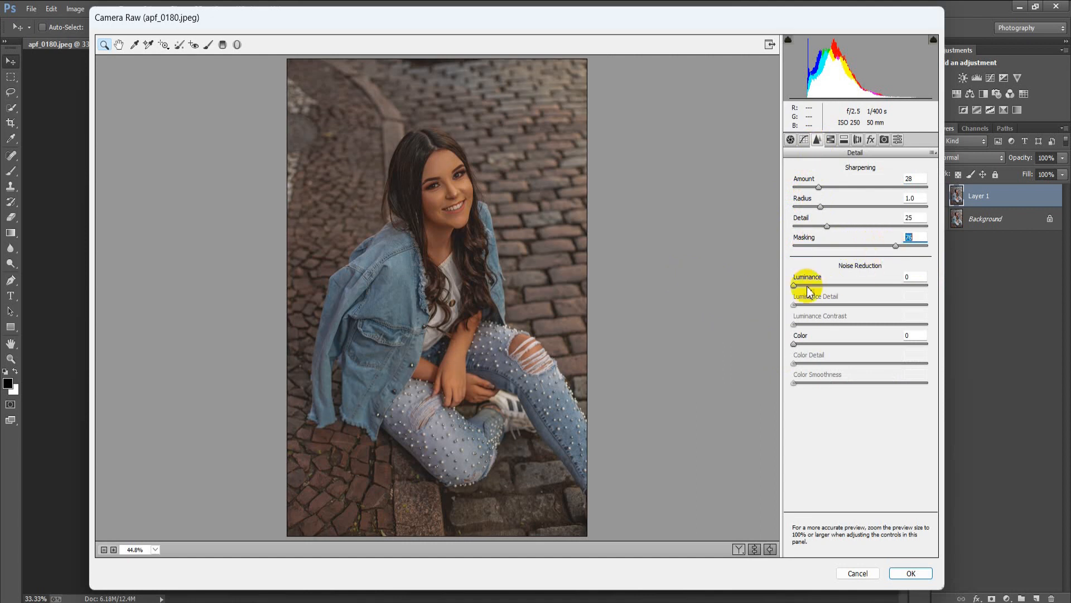
Reduce the photo's noise with Luminance at 15 and Color at 11
left_click_drag(797, 288, 817, 290)
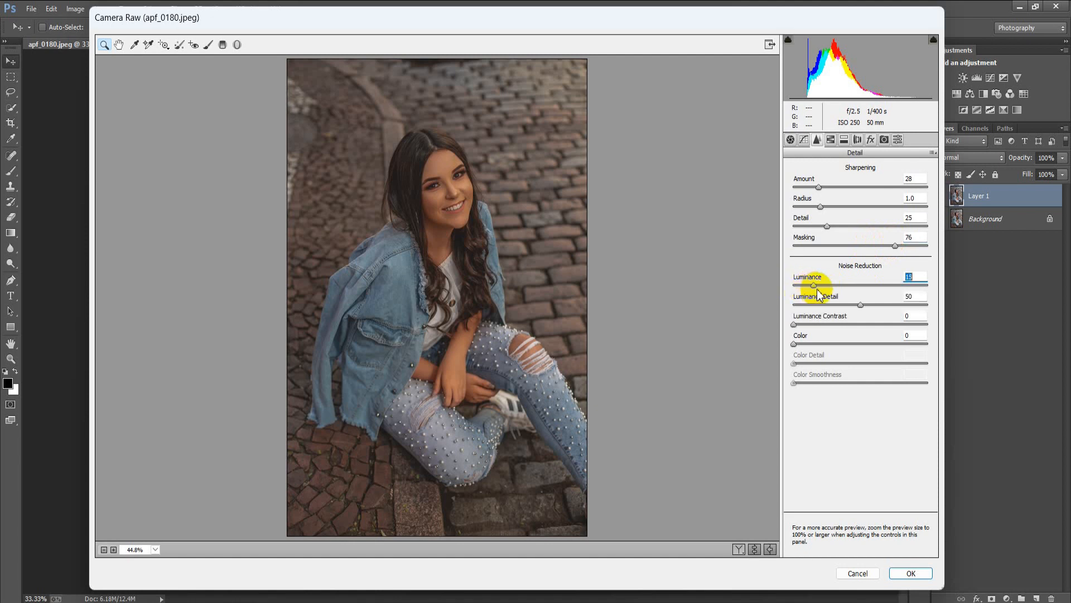
left_click_drag(794, 343, 808, 344)
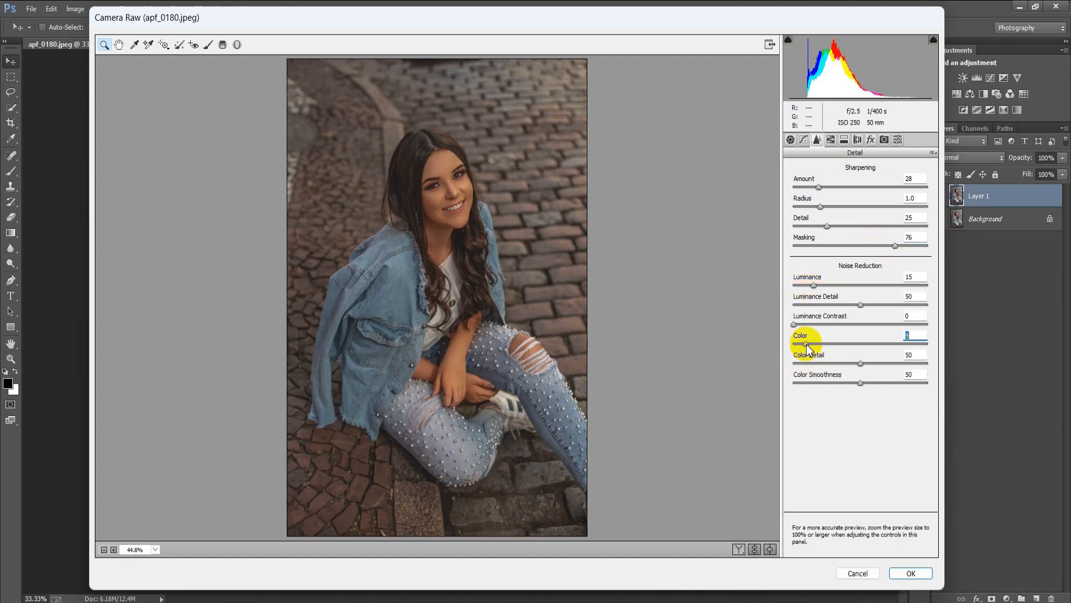
left_click(918, 335)
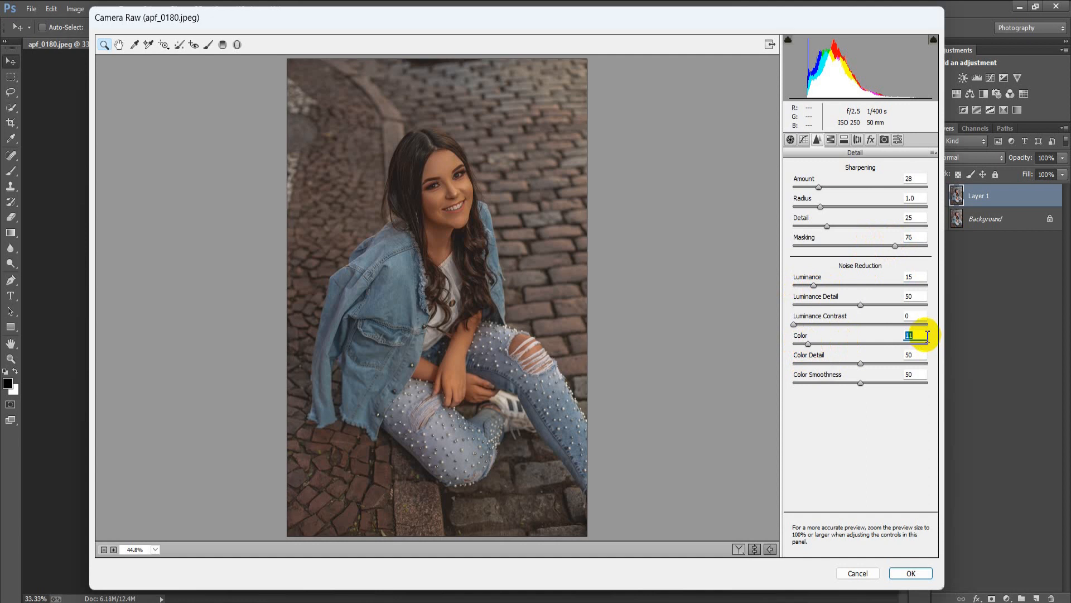
Shift the HSL hue of both Greens and Blues to -100
left_click(831, 139)
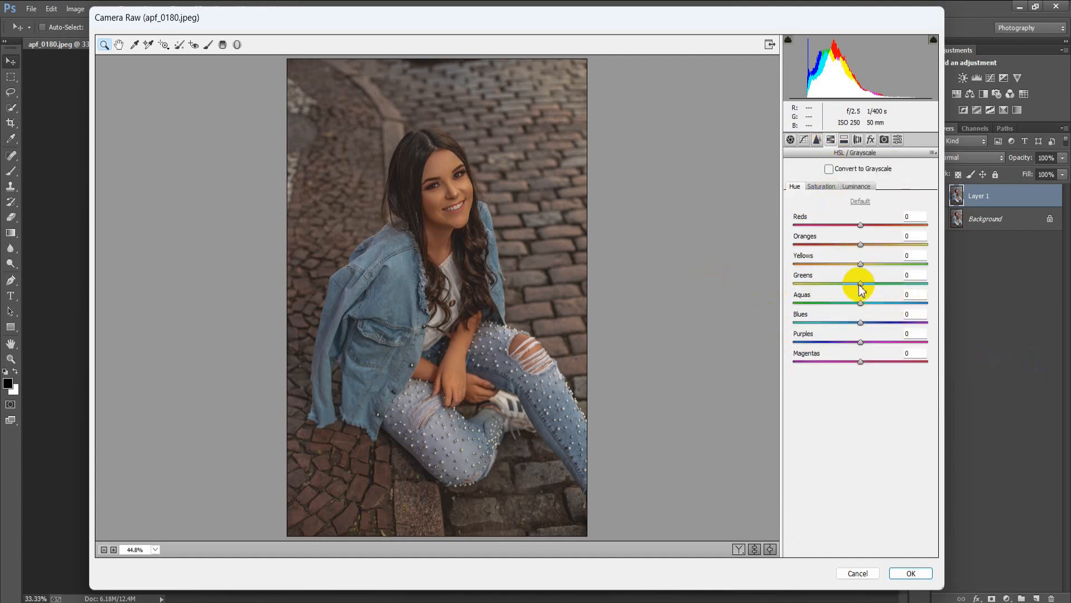
left_click_drag(861, 285, 784, 289)
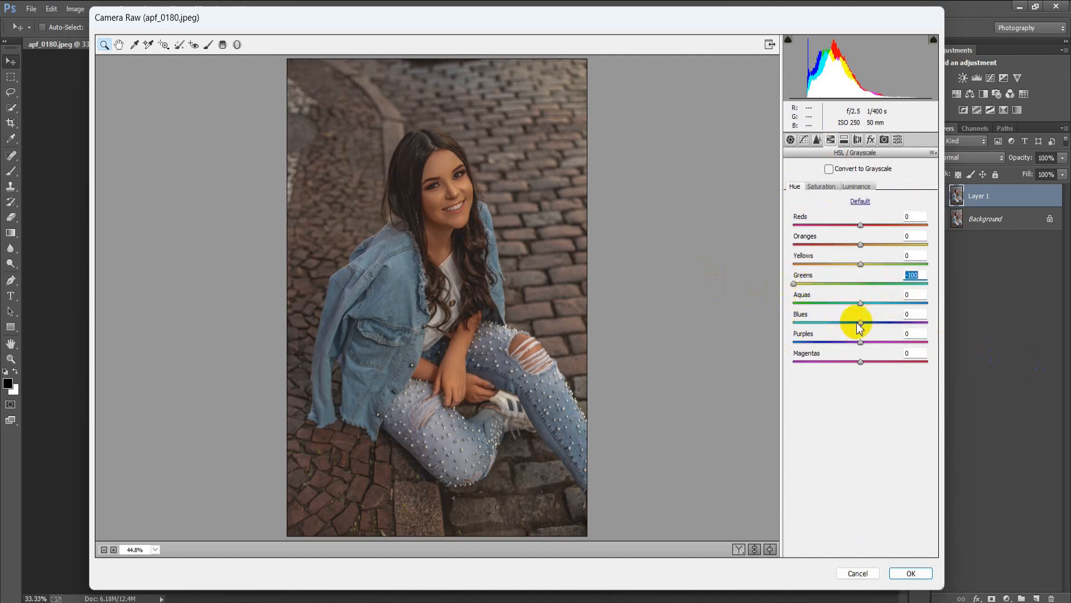
left_click_drag(861, 322, 778, 319)
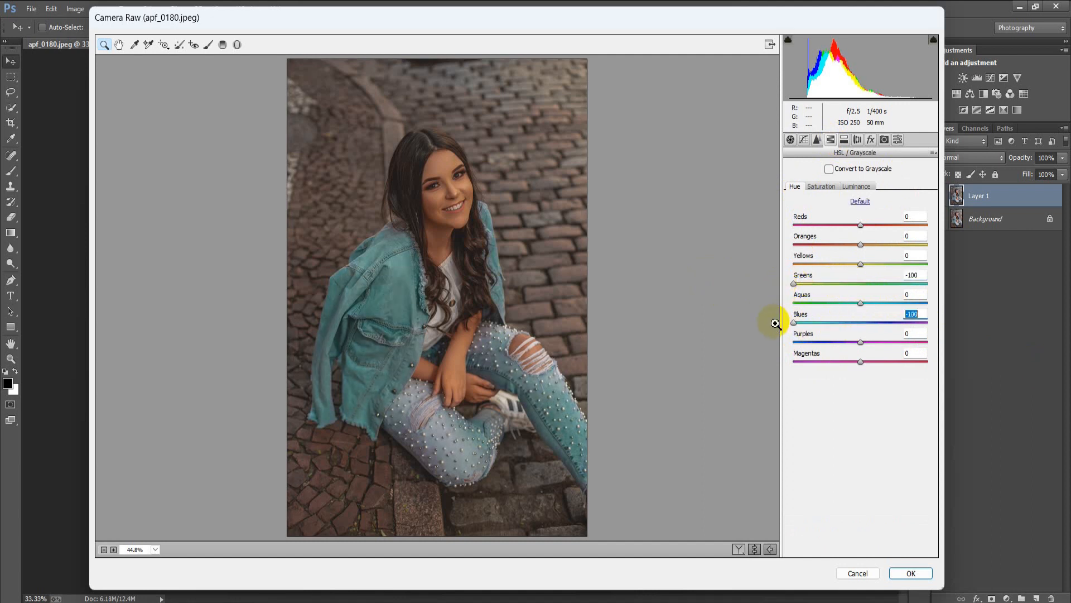
left_click(911, 314)
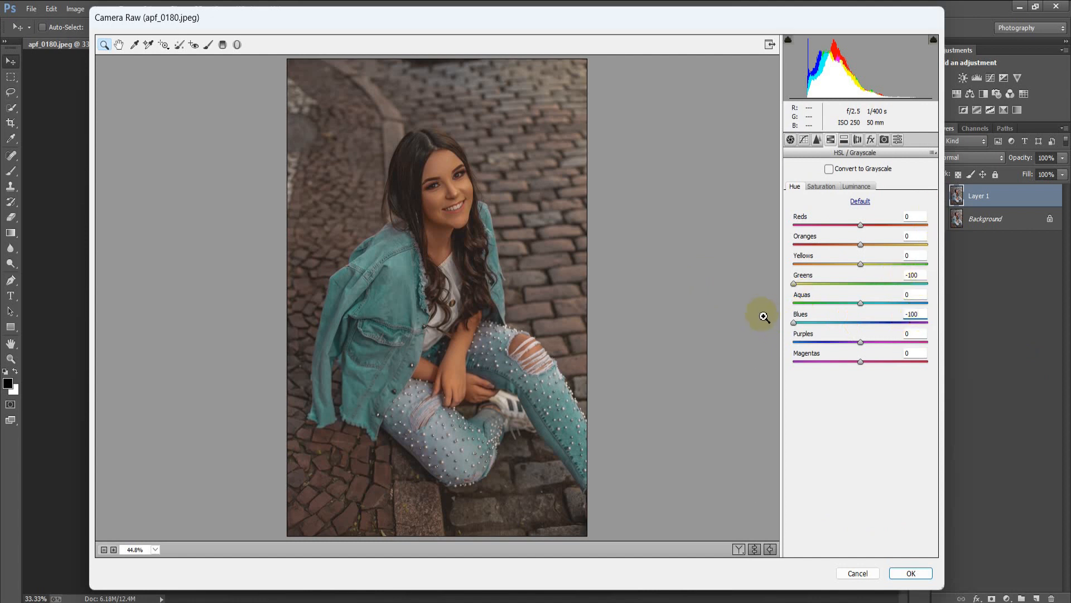
Set the HSL saturation to Reds +61, Oranges -11, Yellows -38, Blues -67, and Greens, Aquas, Purples and Magentas all -100
left_click(821, 186)
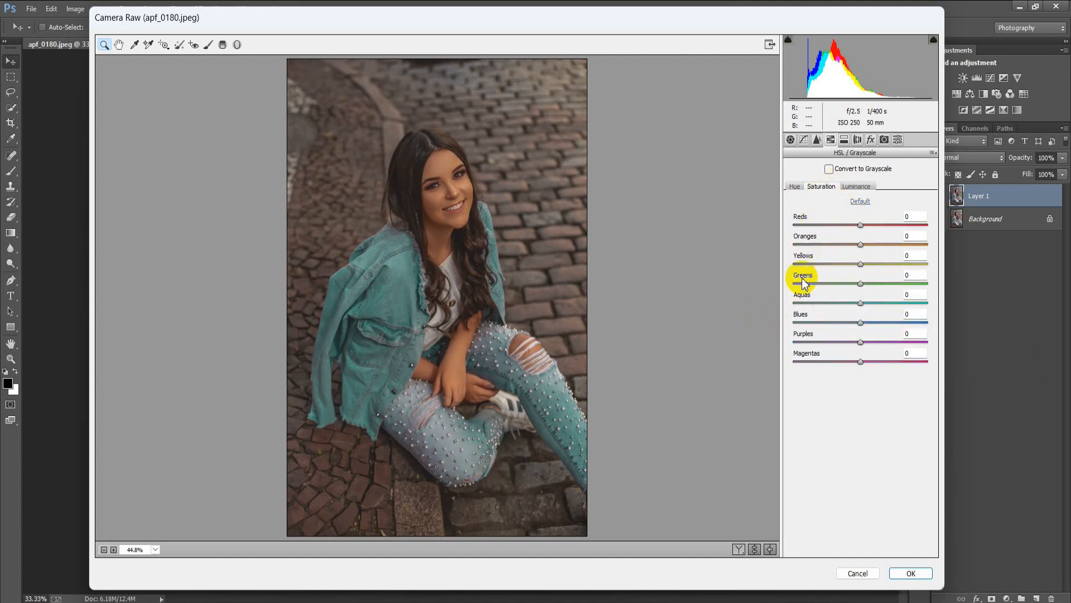
left_click_drag(861, 225, 899, 236)
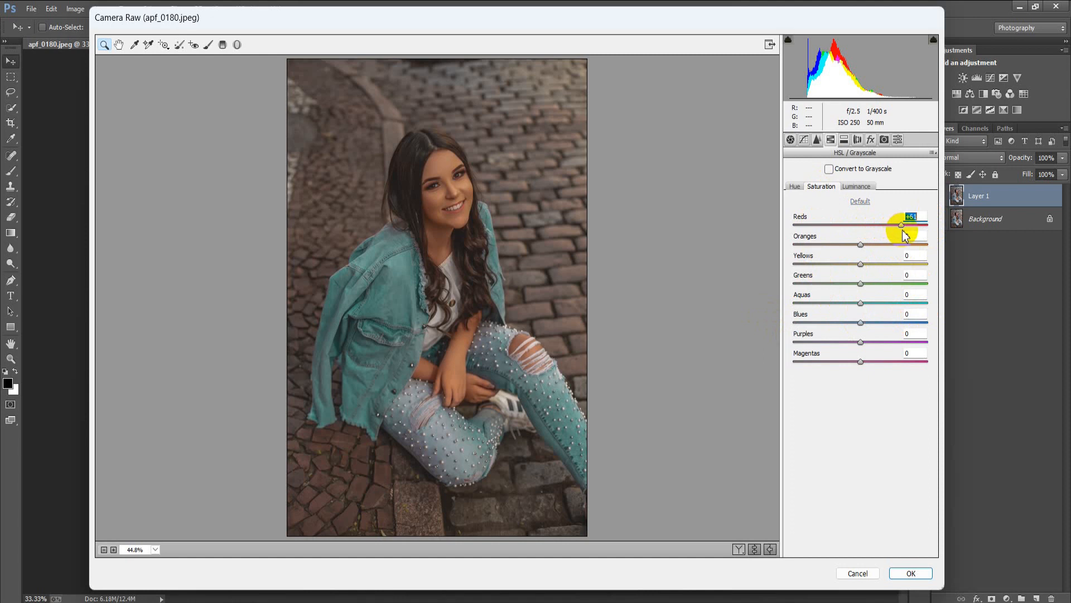
left_click_drag(859, 246, 852, 246)
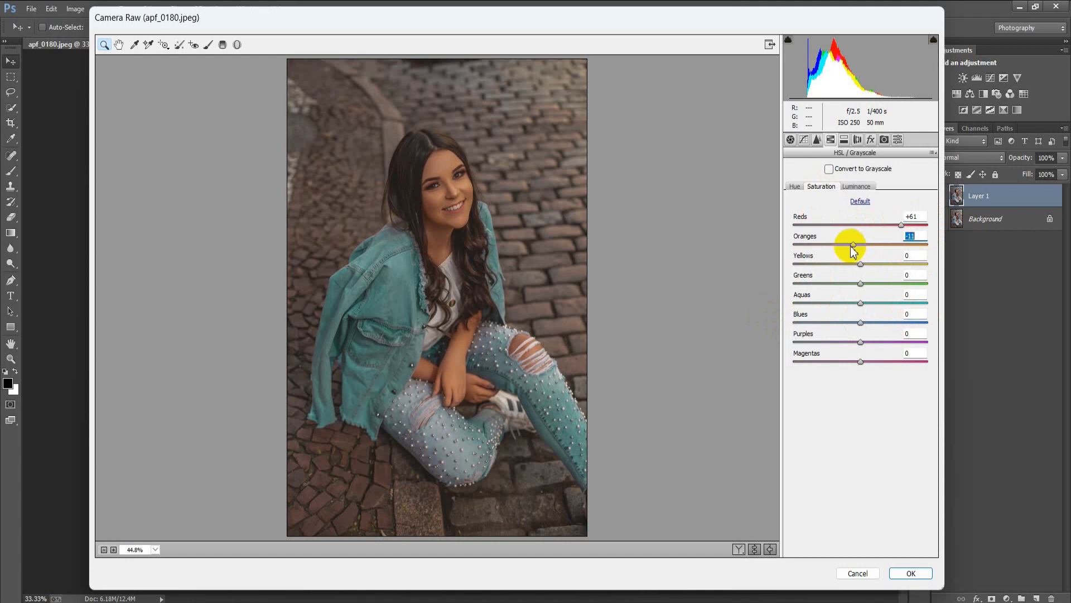
left_click_drag(860, 264, 838, 264)
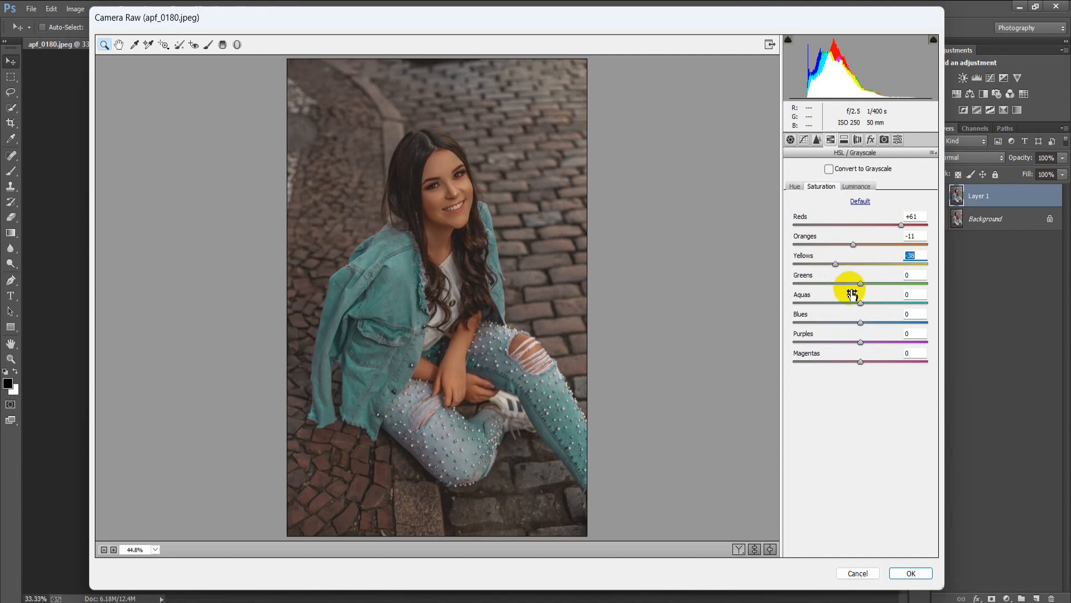
left_click_drag(860, 285, 784, 292)
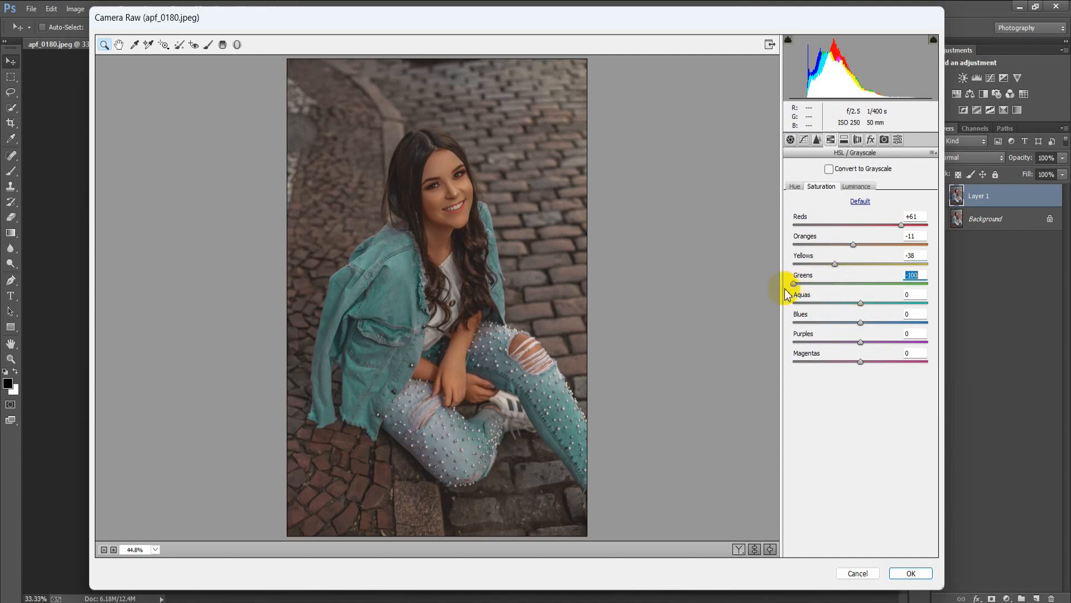
left_click_drag(860, 302, 785, 307)
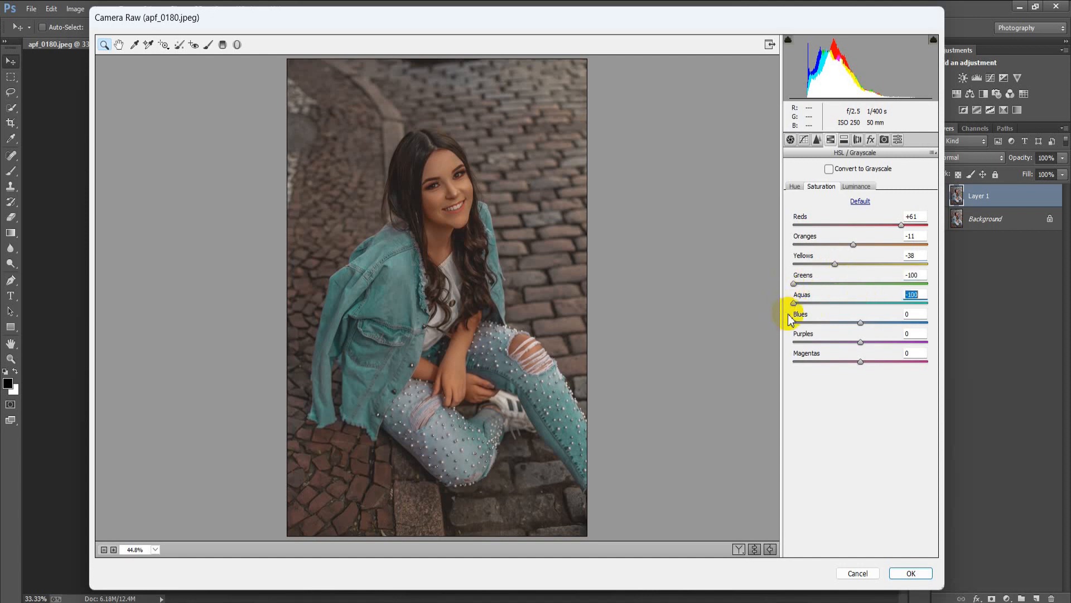
left_click_drag(859, 322, 816, 323)
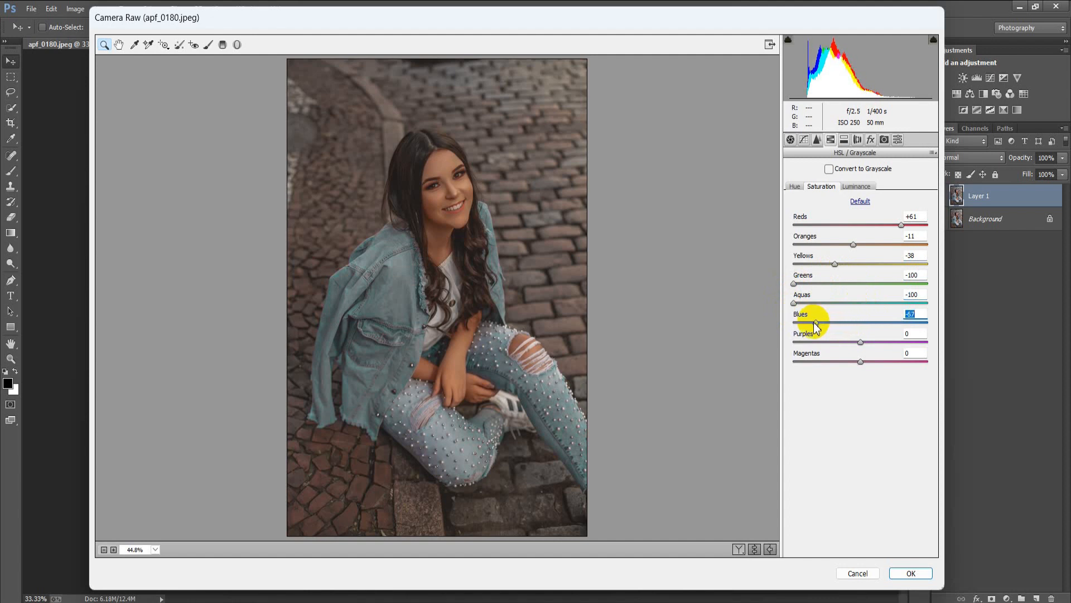
left_click_drag(859, 343, 770, 351)
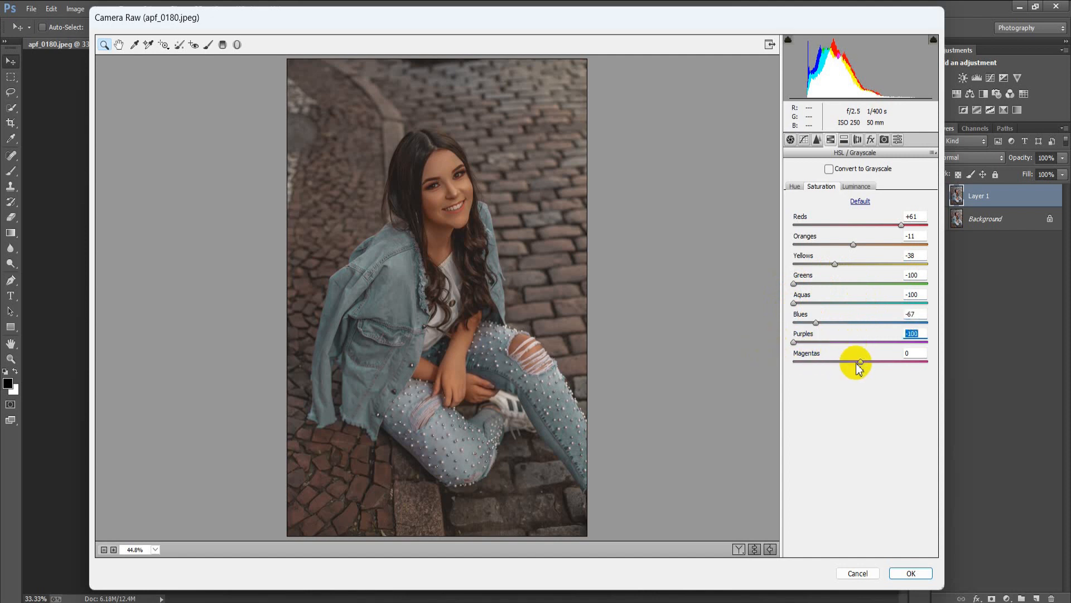
left_click_drag(860, 362, 760, 372)
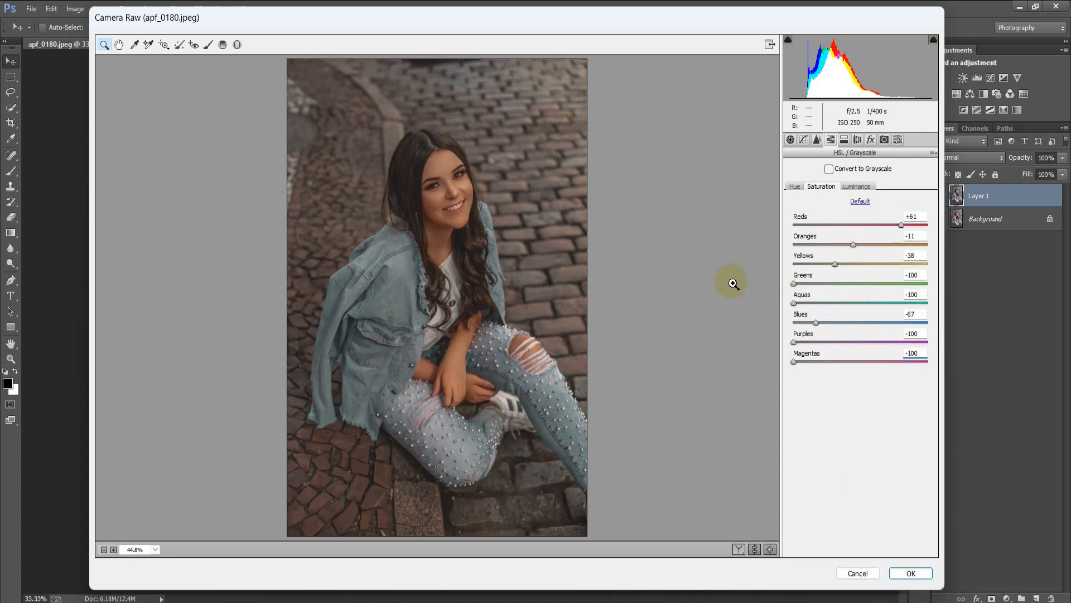
Darken the photo's edges with a Highlight Priority post-crop vignette at an Amount of -24
left_click(844, 140)
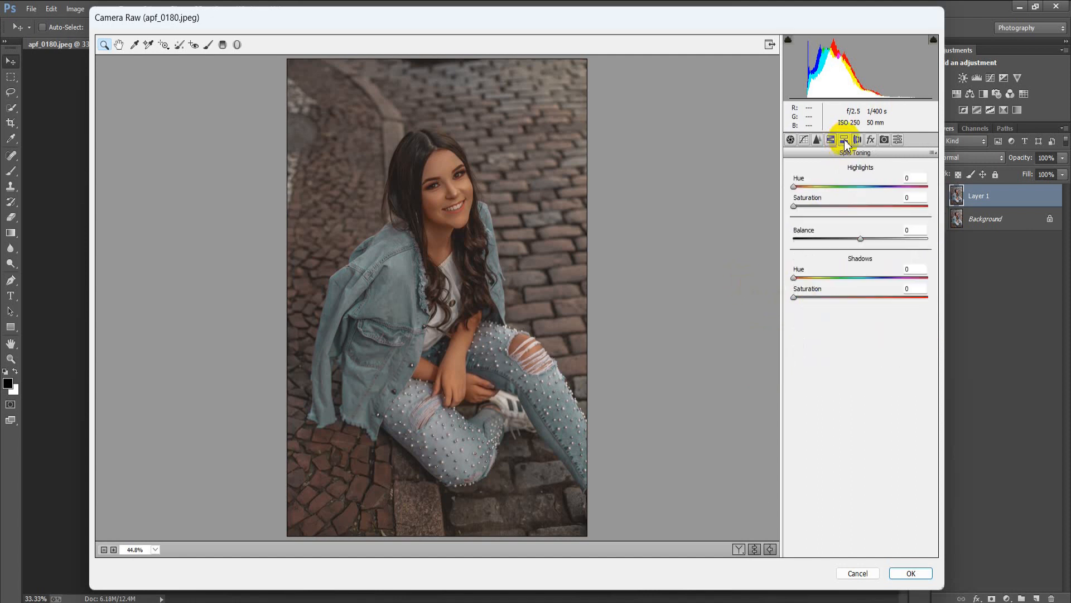
left_click(870, 140)
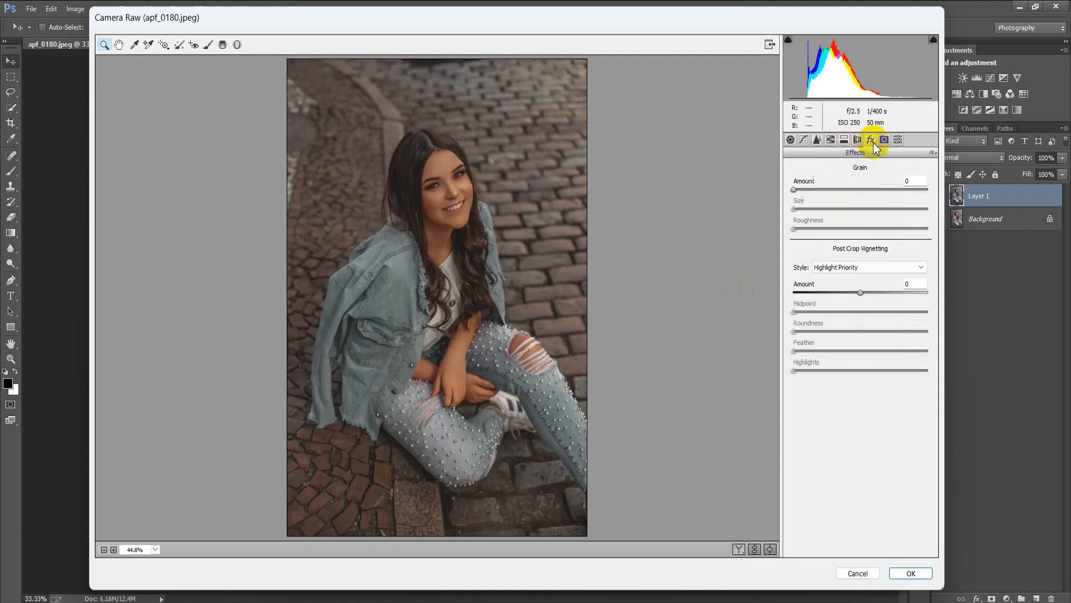
left_click_drag(860, 292, 844, 291)
left_click(914, 285)
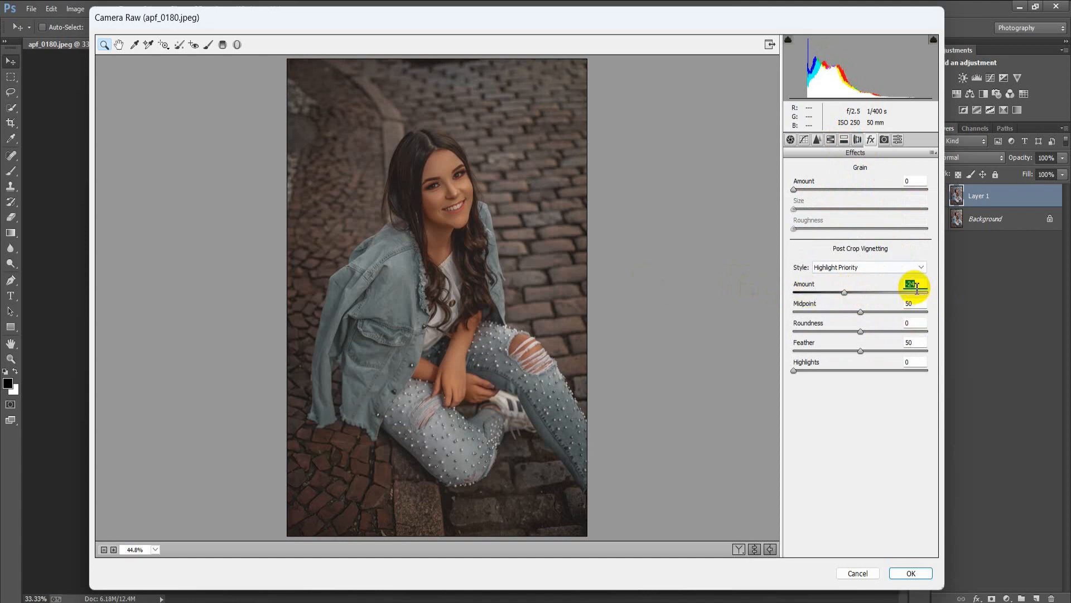
Compare the photo before and after the Camera Raw adjustments, including side by side, and apply the filter to Layer 1
left_click(754, 548)
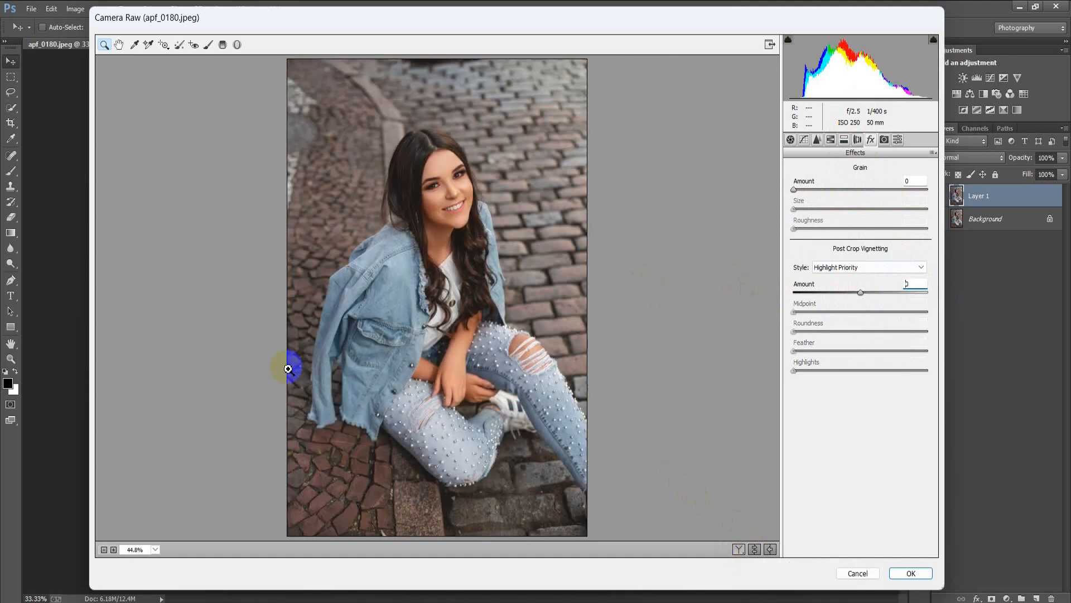
left_click(754, 548)
left_click(739, 549)
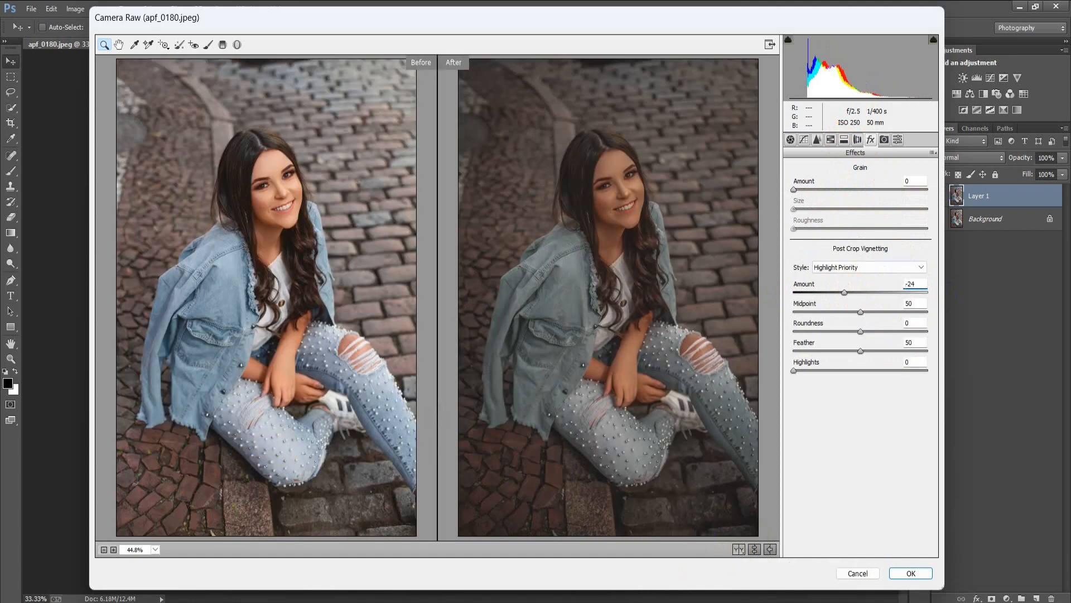
left_click(908, 579)
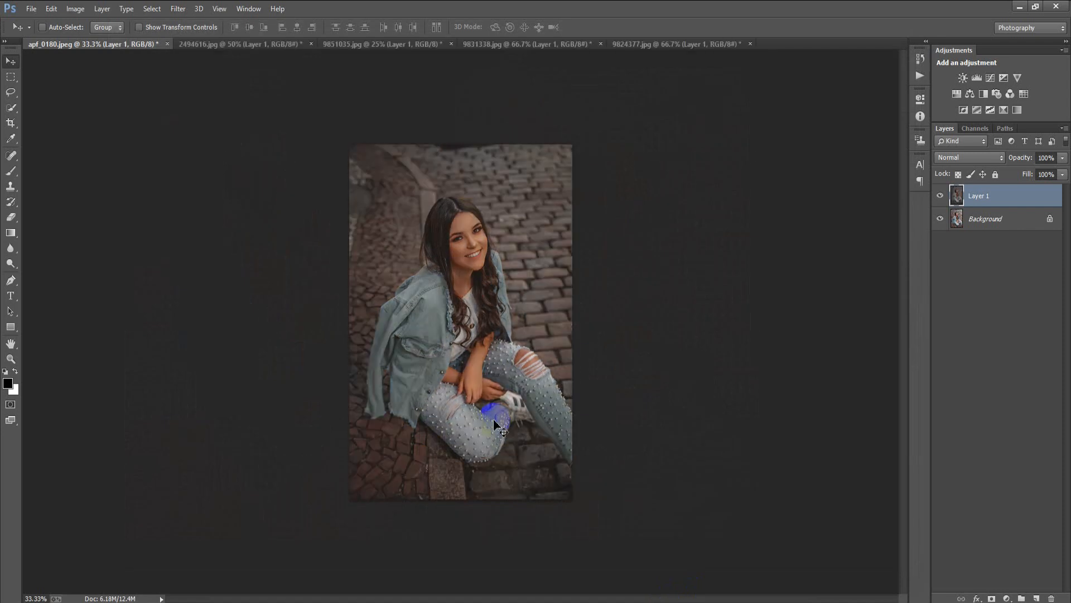
Enlarge the portrait to 50% and toggle Layer 1's visibility to compare the grade with the original
key("ctrl+plus")
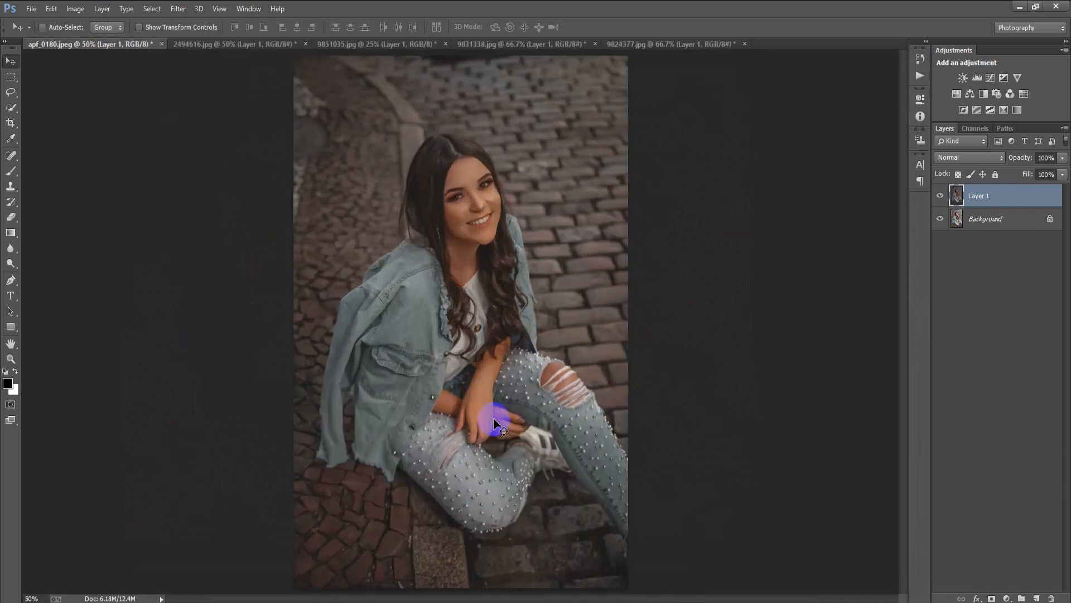
left_click(940, 196)
left_click(939, 196)
left_click(939, 196)
left_click(940, 196)
Switch to the open photo of the woman in a sailor hat and toggle Layer 1 to compare its grade
left_click(250, 44)
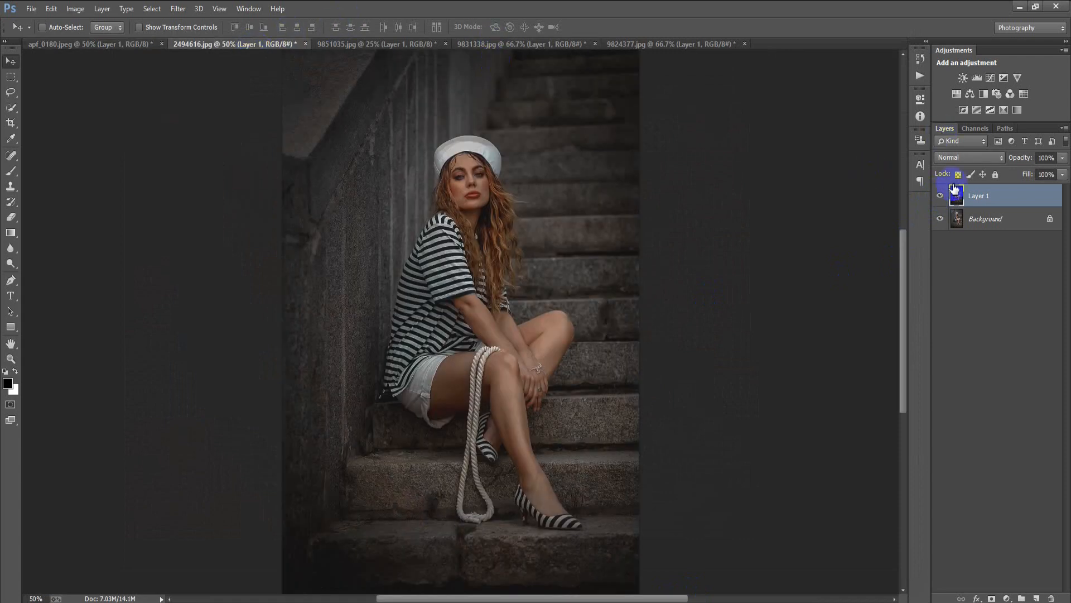
left_click(941, 196)
left_click(941, 196)
left_click(940, 196)
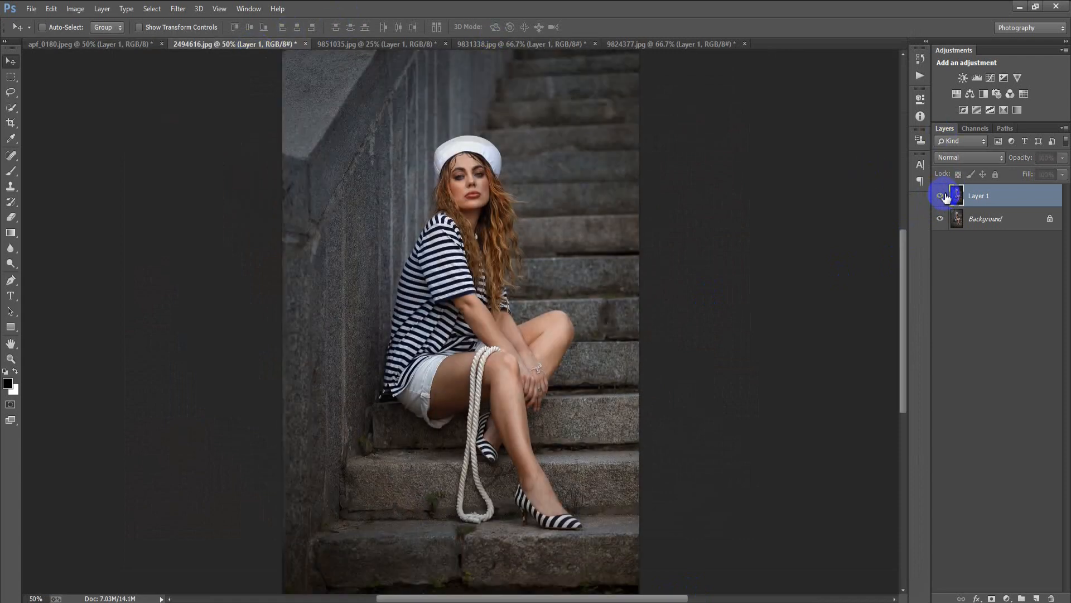
left_click(941, 196)
Switch to 9851035.jpg and toggle Layer 1's visibility to compare the graded and original versions
left_click(400, 46)
left_click(941, 196)
left_click(941, 197)
left_click(941, 196)
left_click(940, 196)
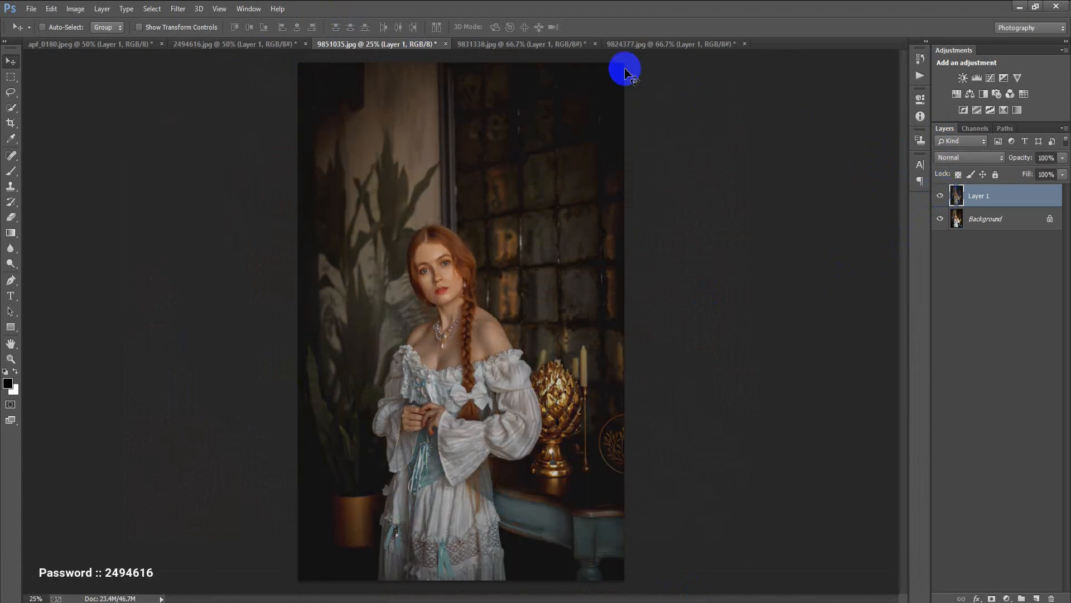
Switch to 9831338.jpg and toggle Layer 1's visibility to check its before and after look
left_click(546, 44)
left_click(941, 193)
left_click(941, 193)
left_click(941, 193)
left_click(941, 192)
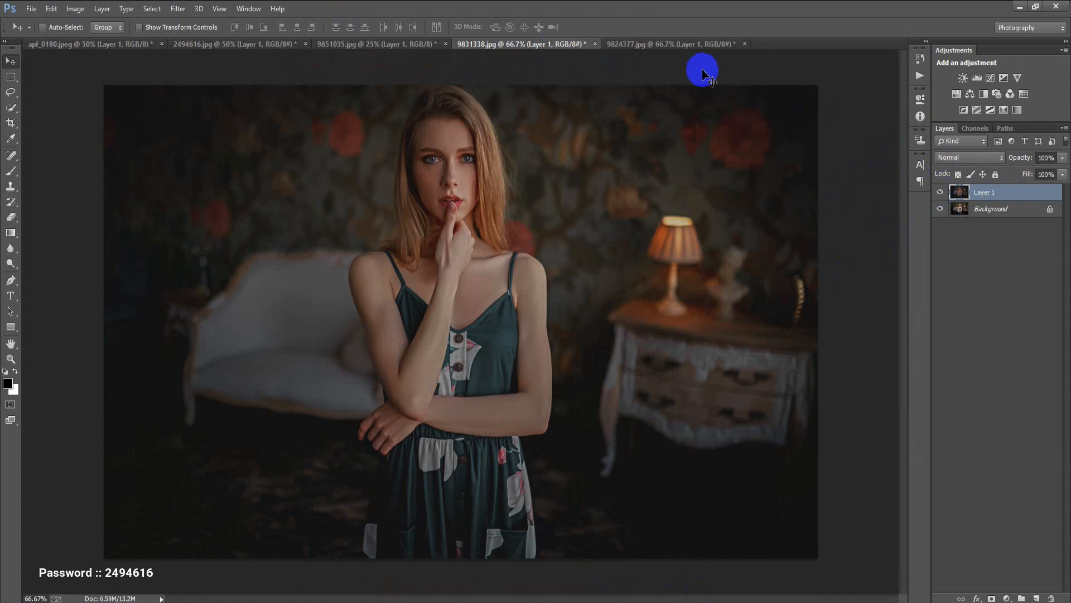
Switch to 9824377.jpg and hide and show Layer 1 to compare its grade with the original
left_click(663, 45)
left_click(941, 194)
left_click(940, 194)
Return to apf_0180.jpeg and toggle Layer 1's visibility for a final before-and-after comparison
left_click(114, 47)
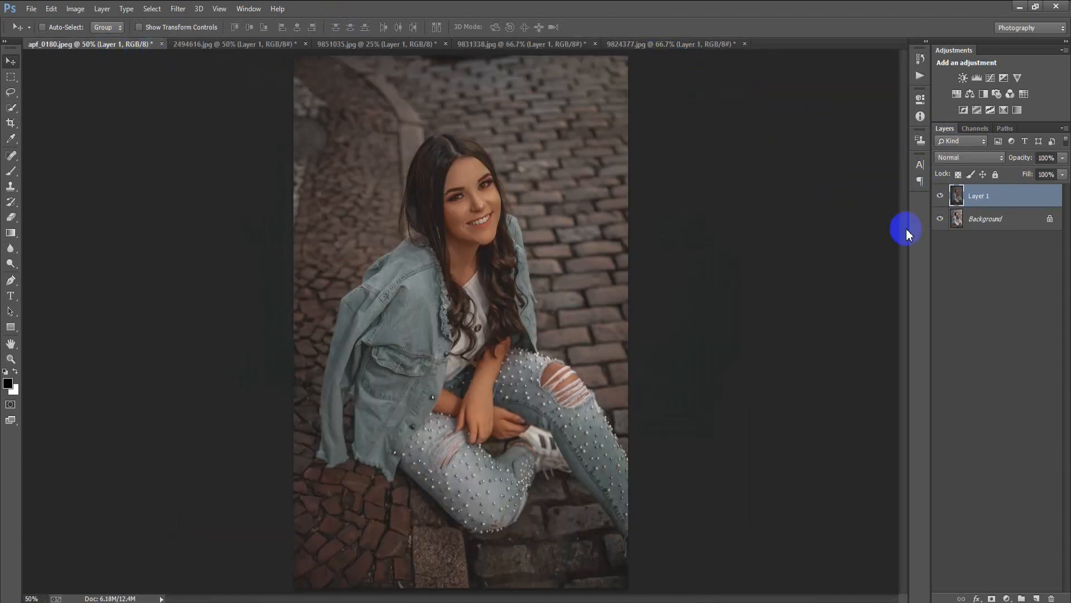
left_click(941, 195)
left_click(940, 195)
left_click(941, 196)
left_click(940, 195)
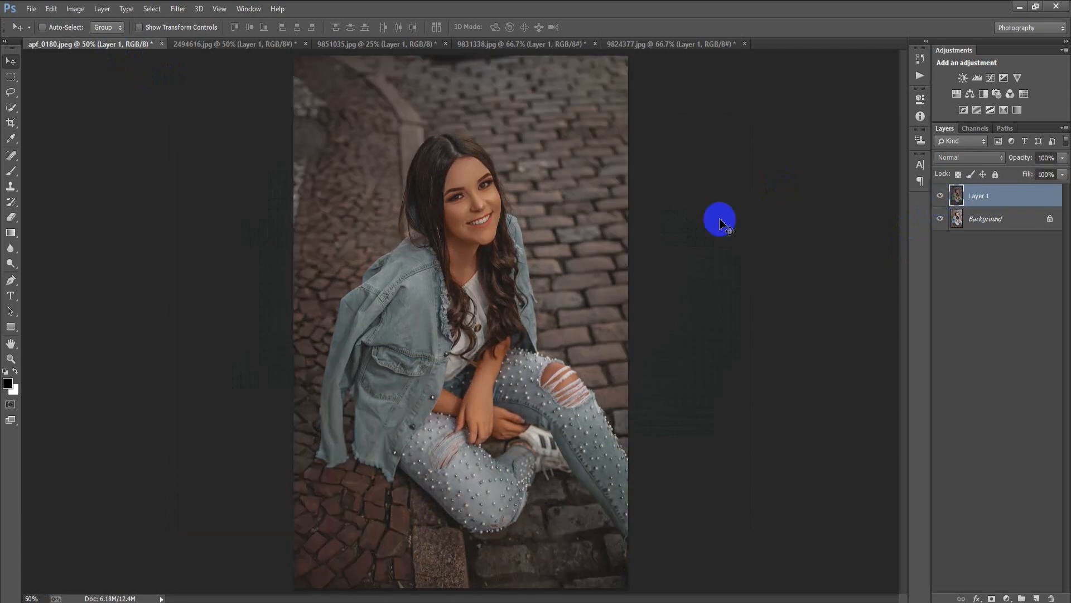